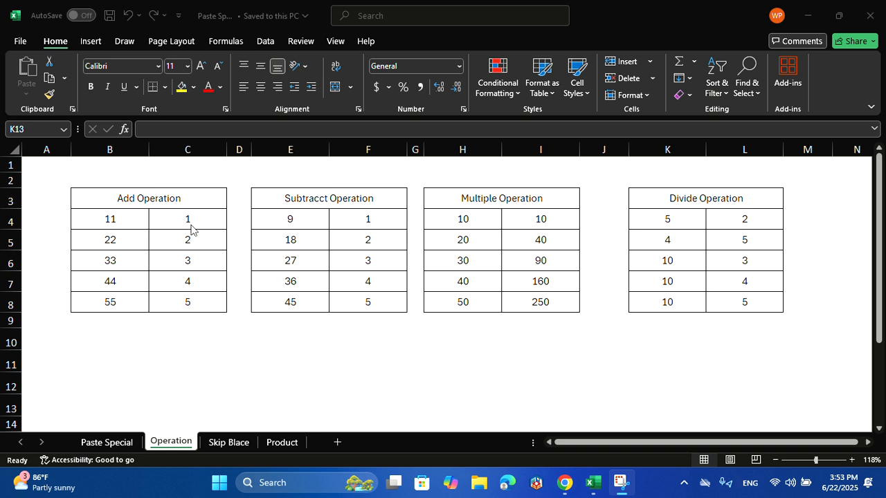
left_click(191, 217)
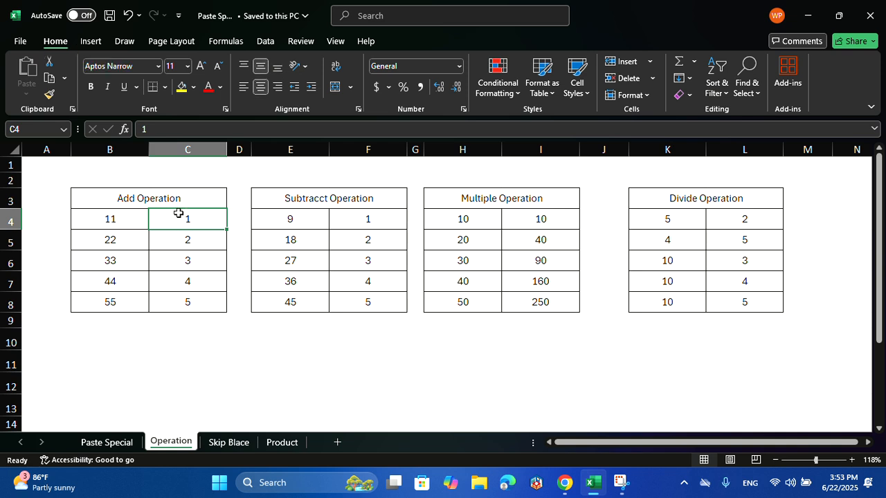
left_click_drag(179, 213, 170, 307)
key("ctrl+c")
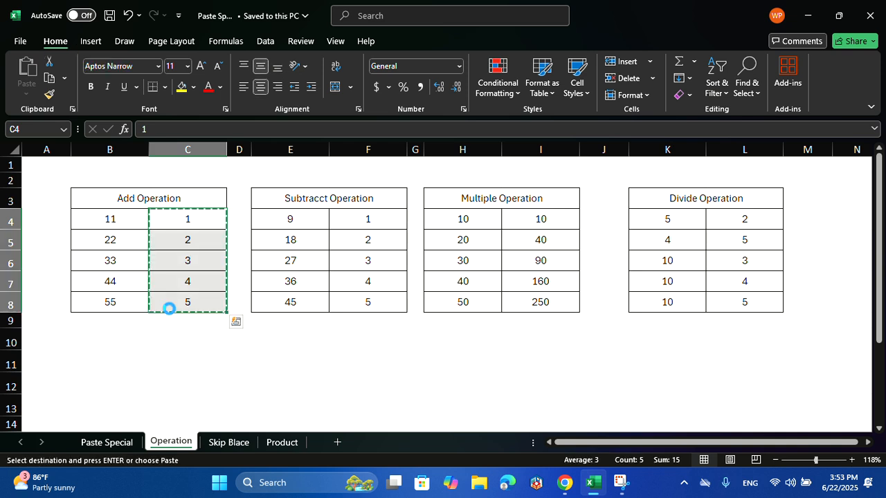
key("ctrl+q")
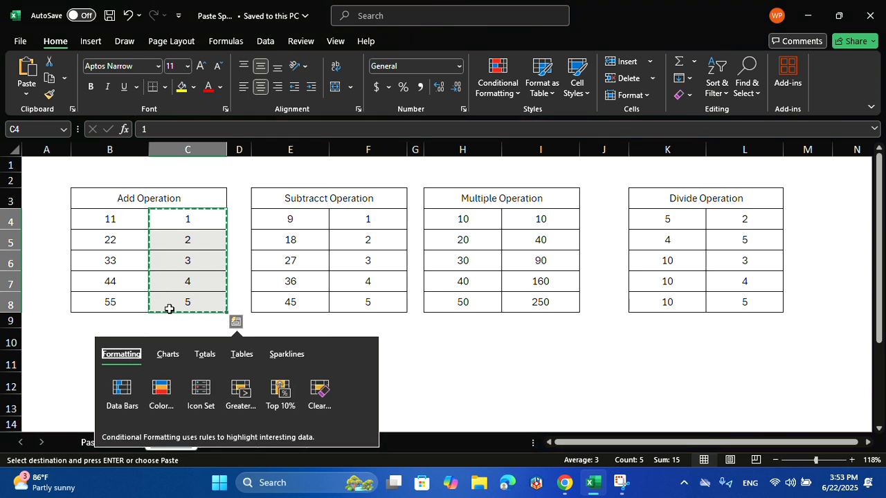
left_click(104, 320)
left_click(197, 297)
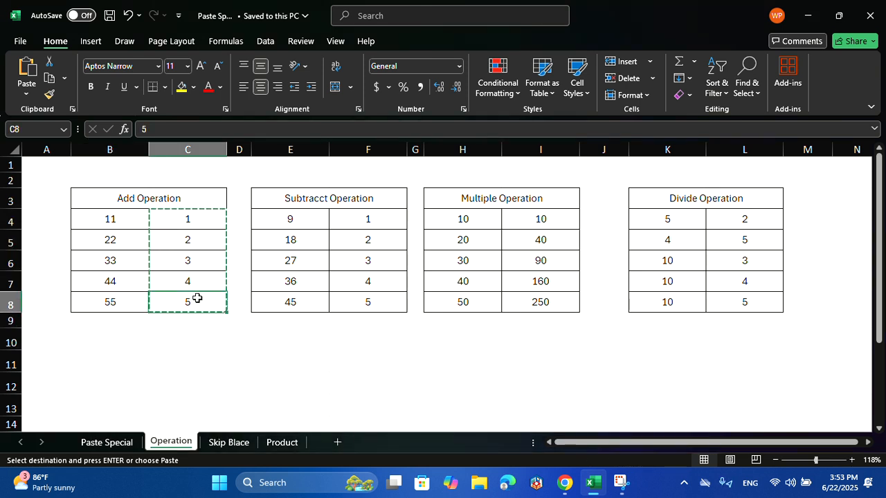
left_click(174, 322)
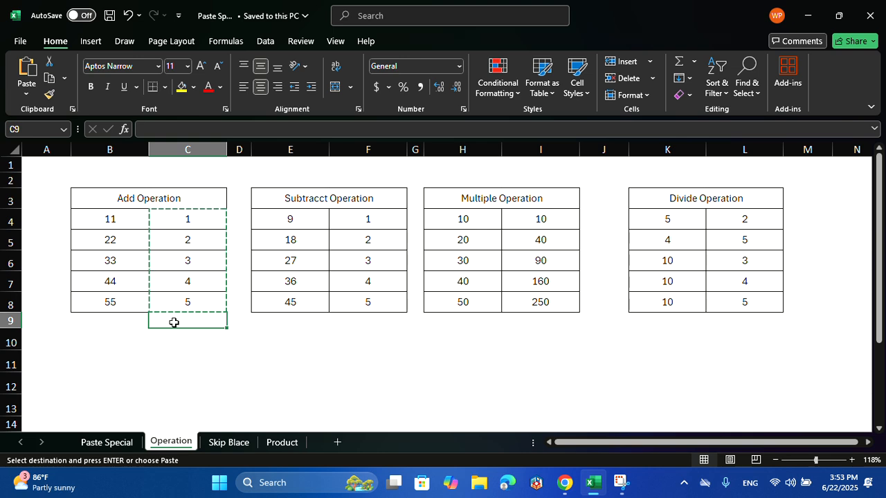
key("ctrl+alt+v")
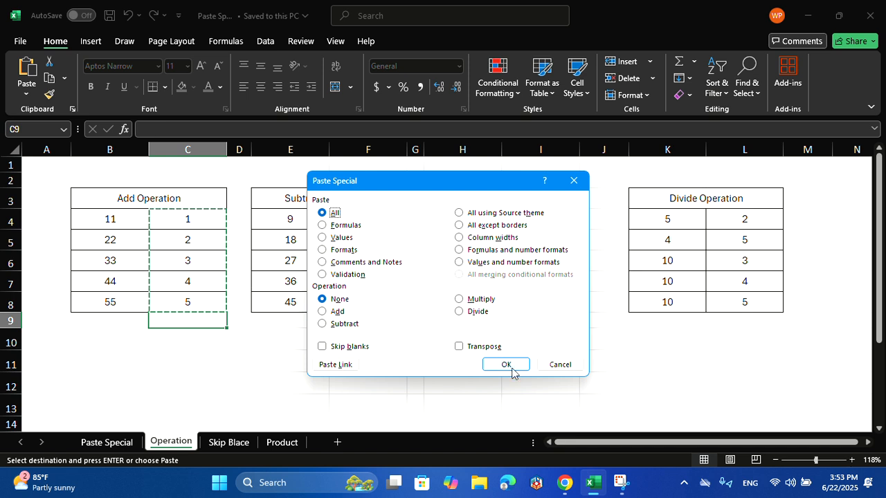
left_click(564, 367)
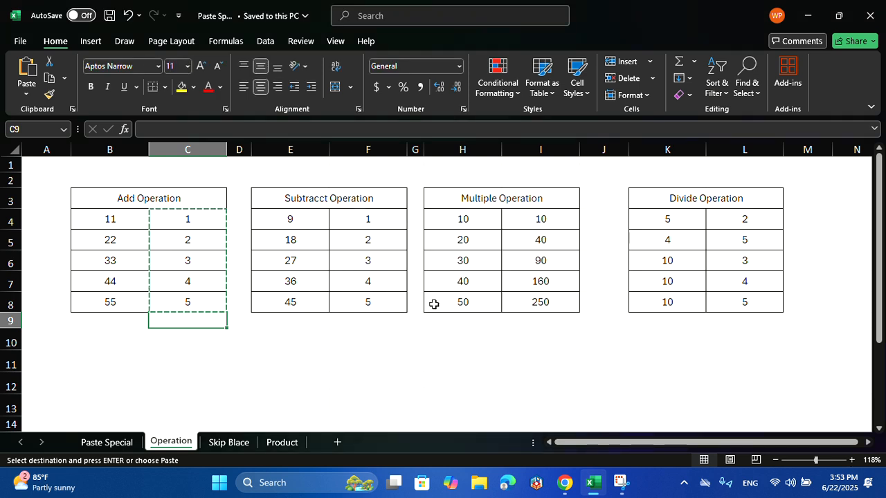
key("Escape")
left_click(316, 332)
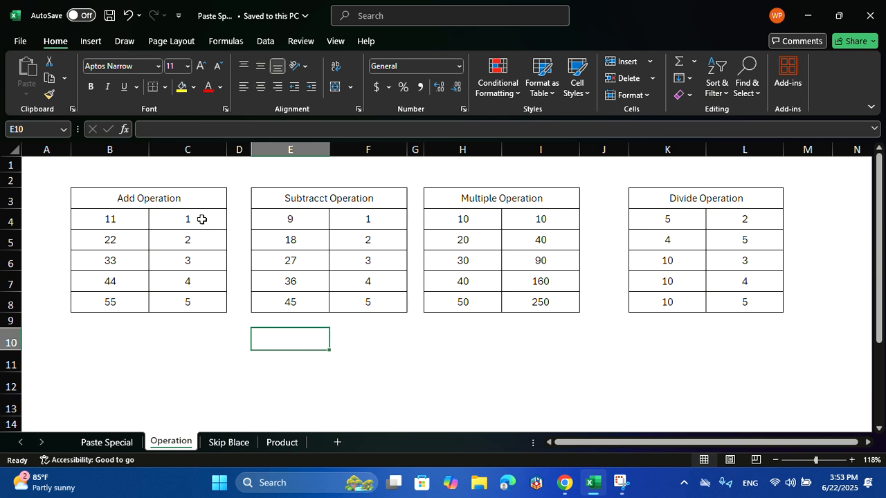
- Copy C4:C8 in the Add Operation table and add the values to B4:B8 using Paste Special with the Add operation
left_click_drag(201, 218, 196, 305)
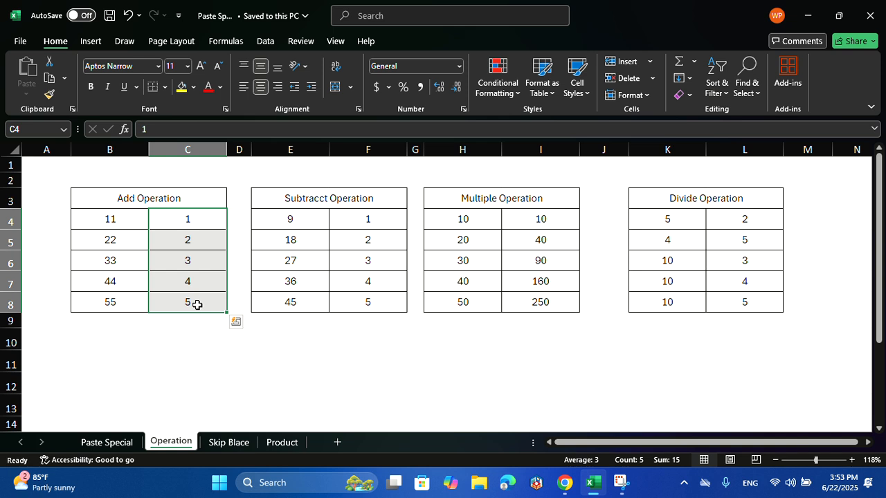
key("ctrl+c")
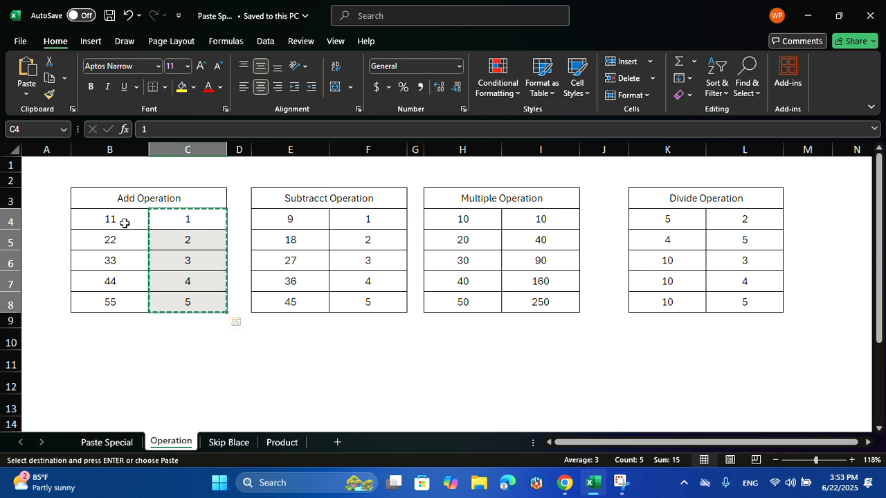
left_click_drag(126, 220, 123, 302)
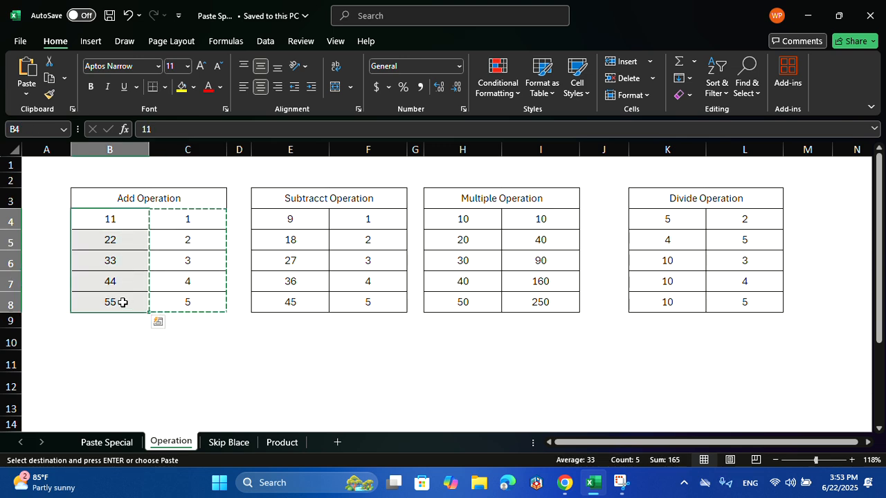
key("ctrl+alt+v")
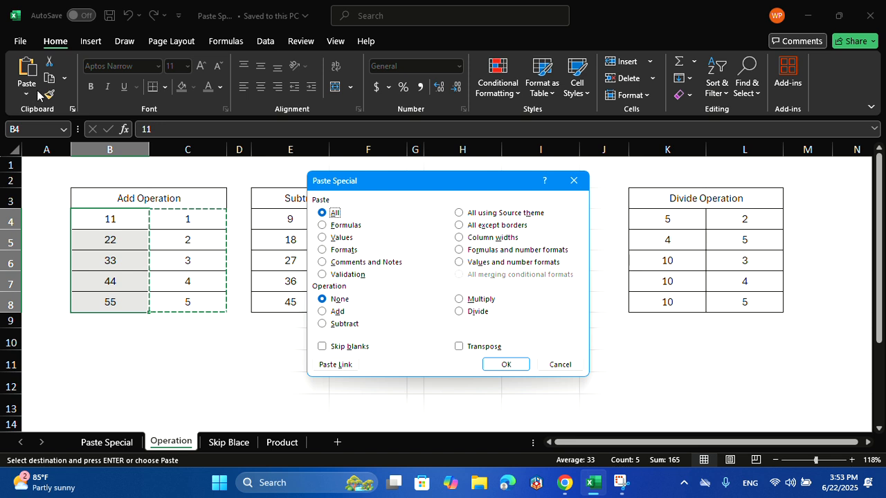
left_click(323, 311)
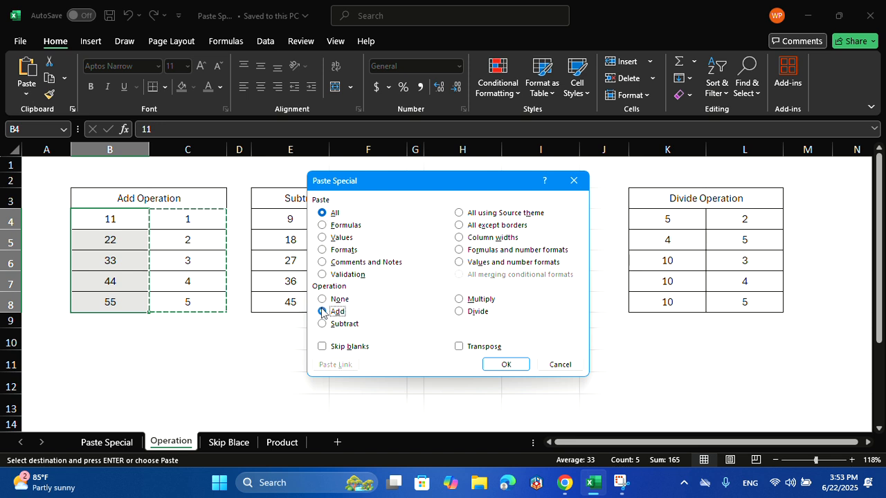
left_click(498, 365)
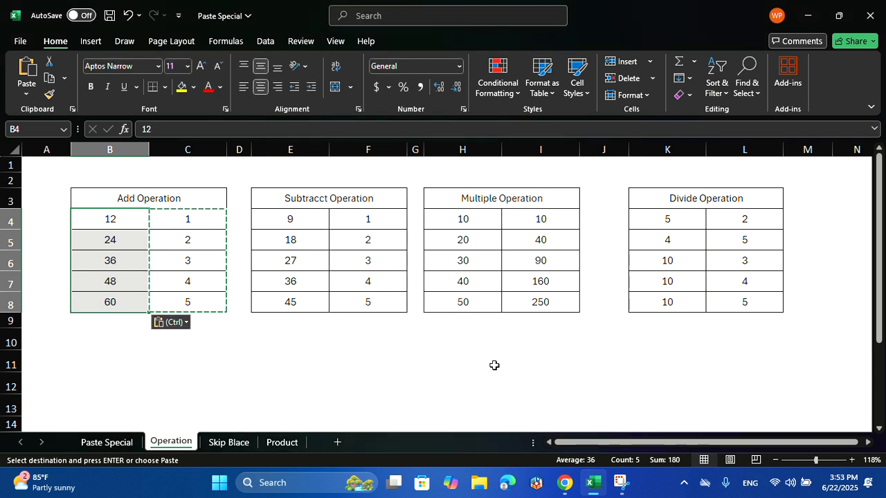
left_click(228, 355)
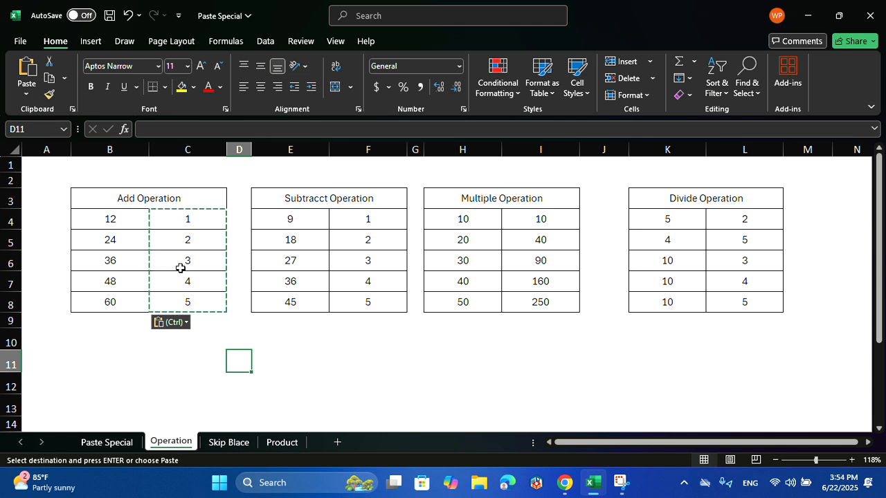
key("Escape")
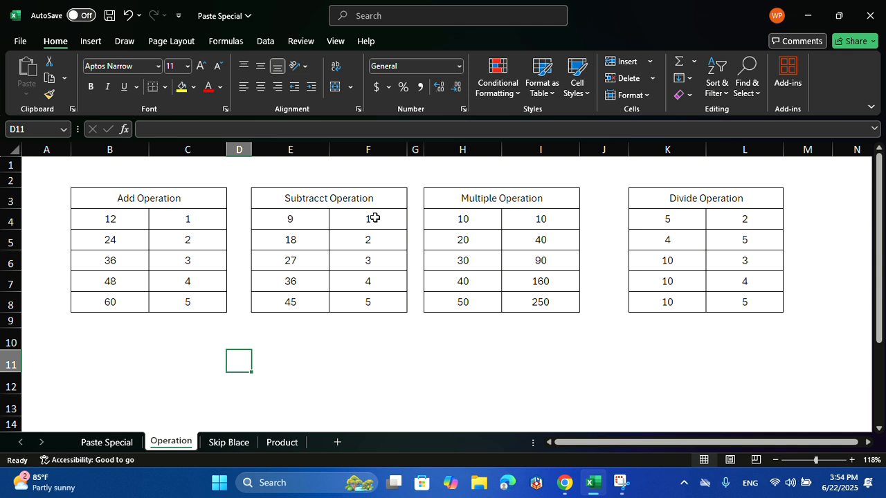
- Try copying E4:E8 in the subtraction table and subtracting the values from F4:F8 using Paste Special with the Subtract operation
left_click_drag(305, 218, 292, 300)
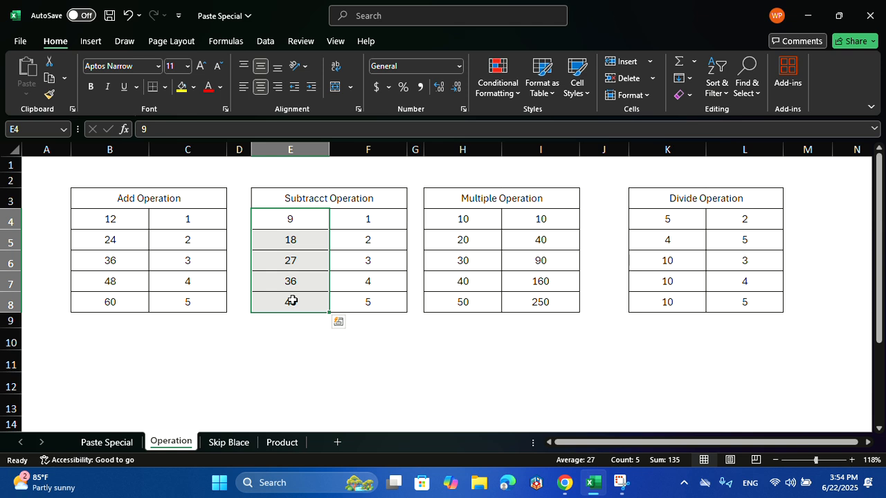
key("ctrl+c")
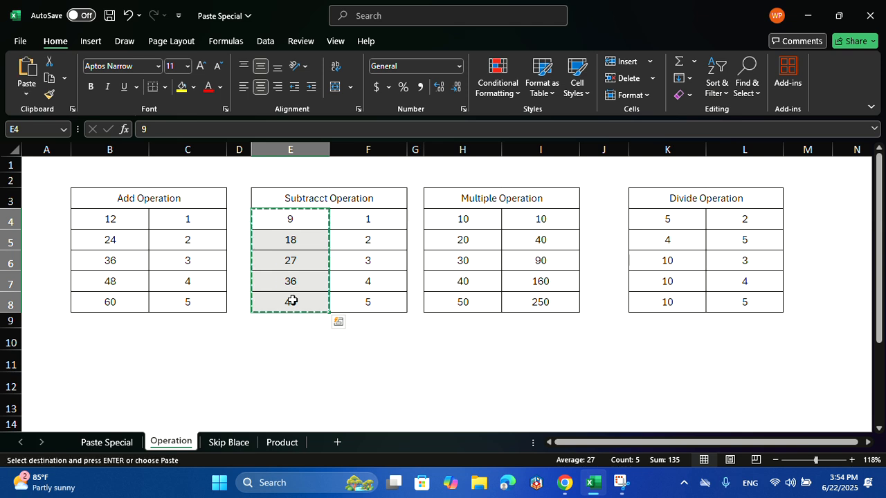
left_click(375, 220)
left_click_drag(374, 220, 372, 297)
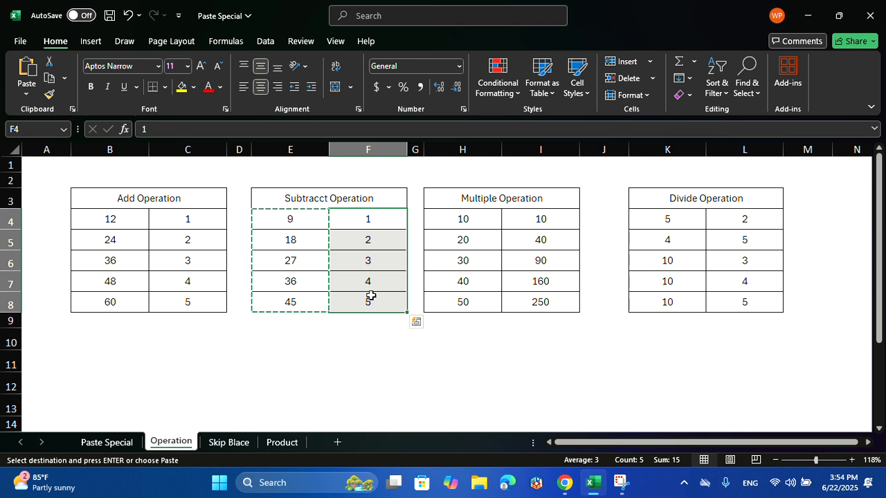
key("ctrl+alt+v")
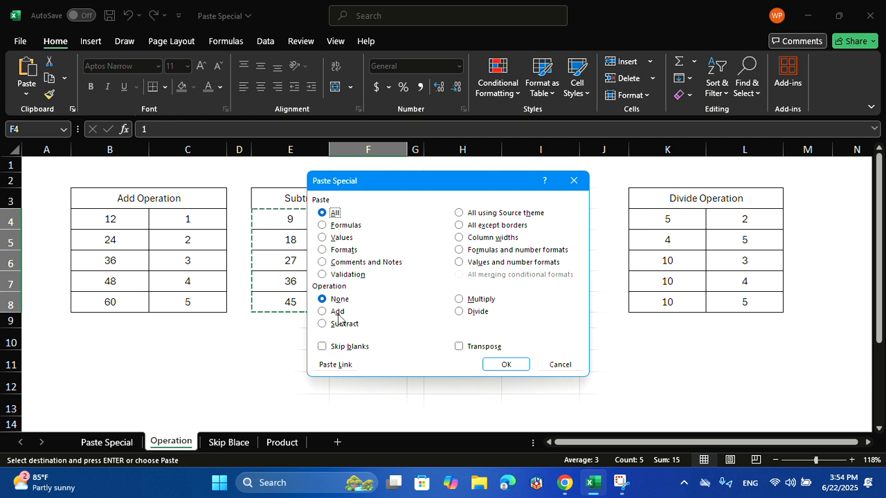
left_click(322, 323)
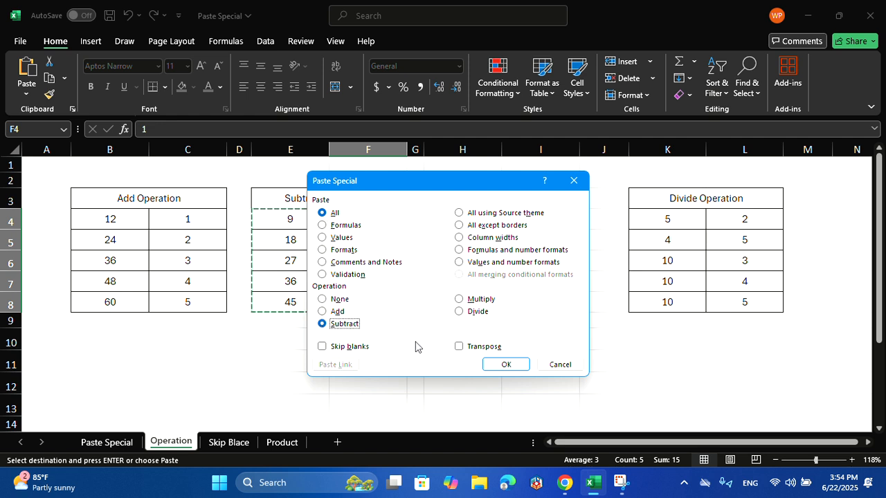
left_click(500, 364)
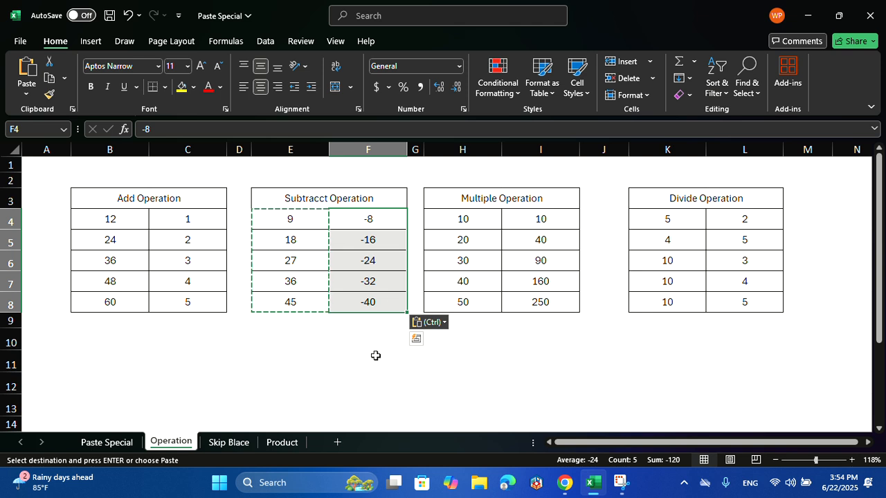
- Undo the Paste Special subtraction on F4:F8 and the addition on B4:B8, and clear the copy selection
key("ctrl+z")
key("ctrl+z")
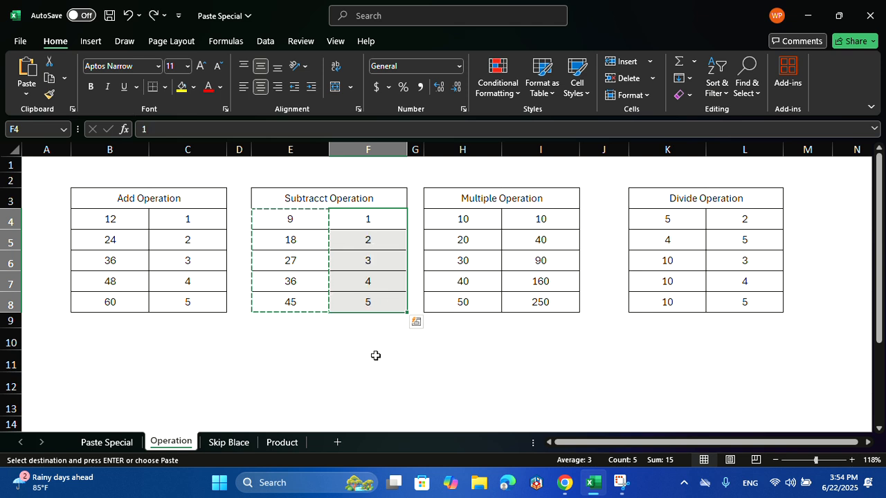
key("Escape")
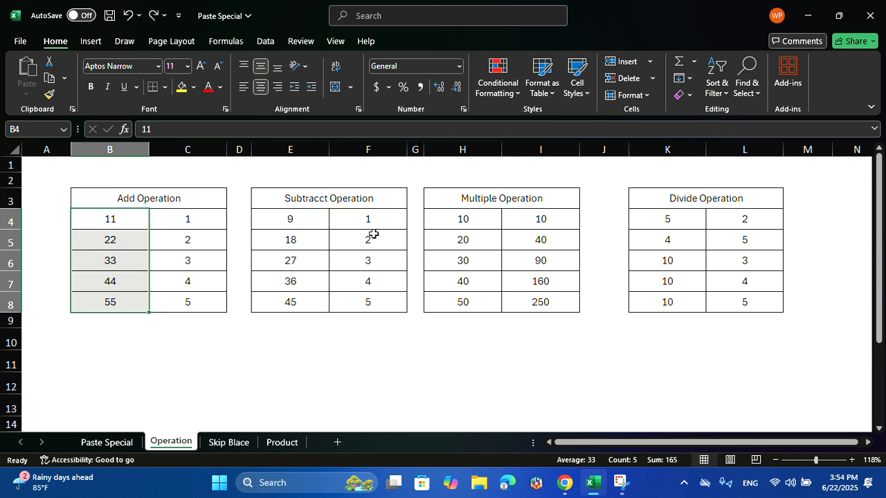
- Copy F4:F8 and subtract the values from E4:E8 using Paste Special with the Subtract operation
left_click_drag(387, 216, 373, 303)
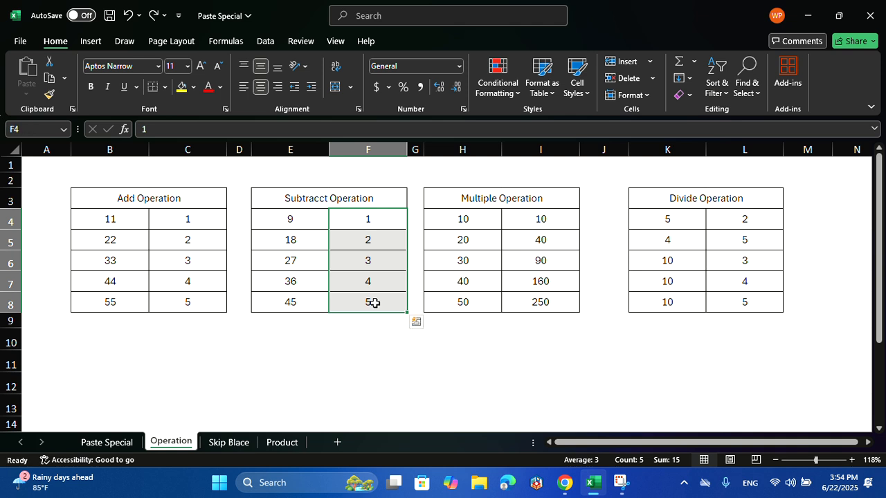
key("ctrl+q")
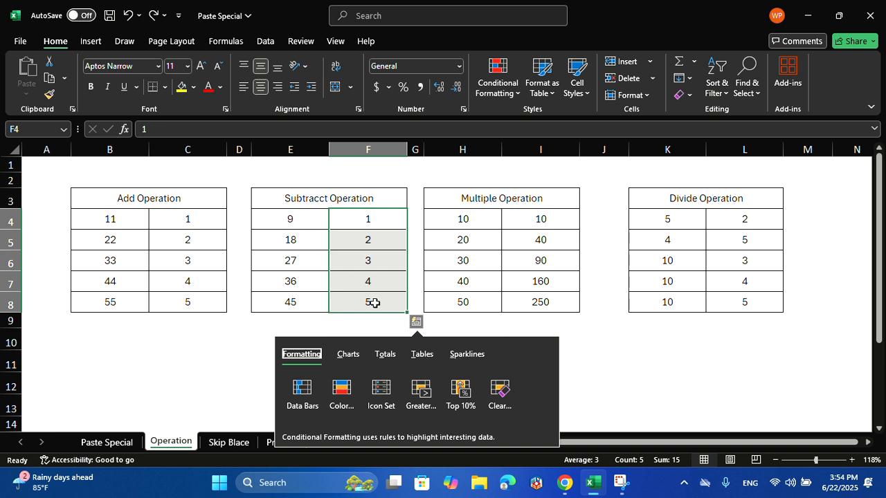
key("Escape")
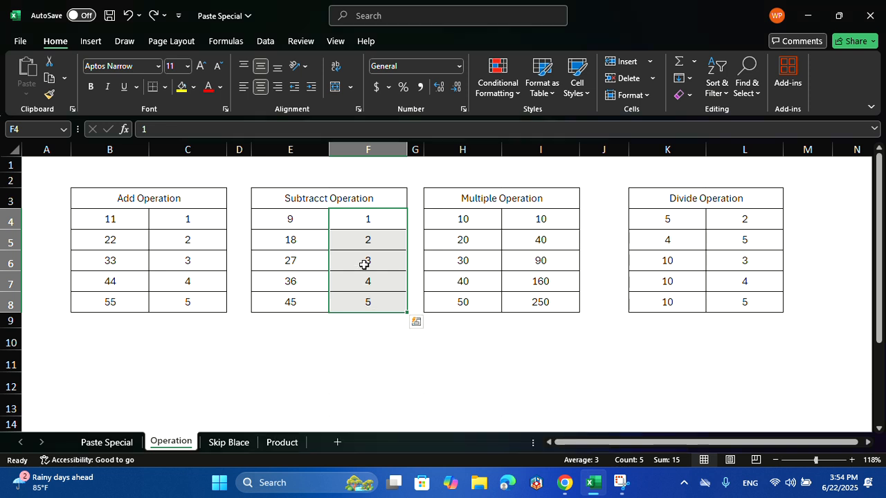
key("ctrl+c")
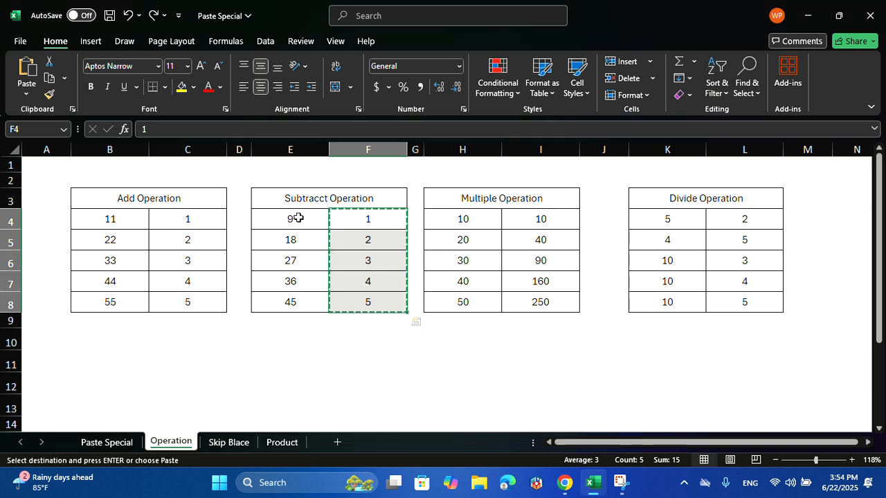
left_click_drag(293, 218, 299, 300)
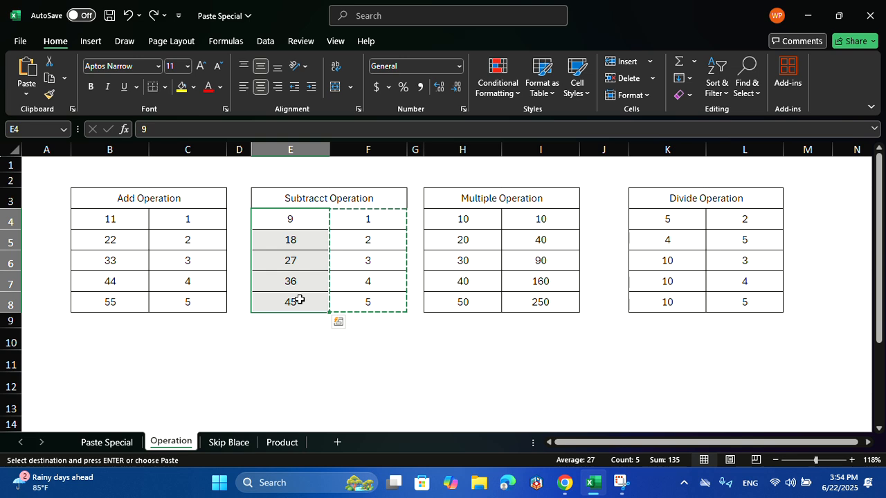
key("ctrl+alt+v")
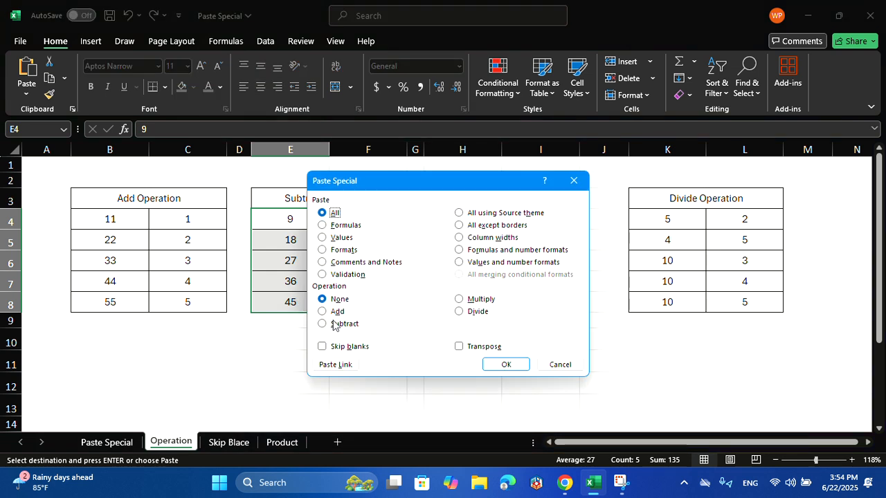
left_click(323, 325)
left_click(508, 365)
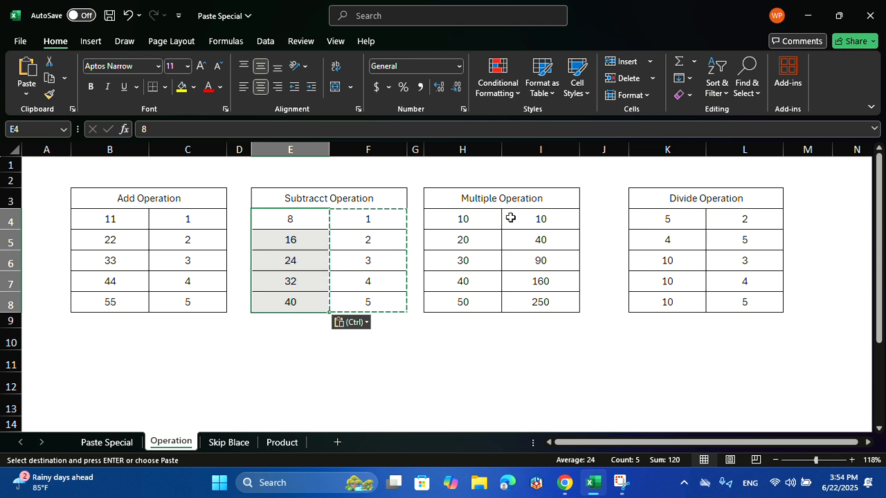
key("Escape")
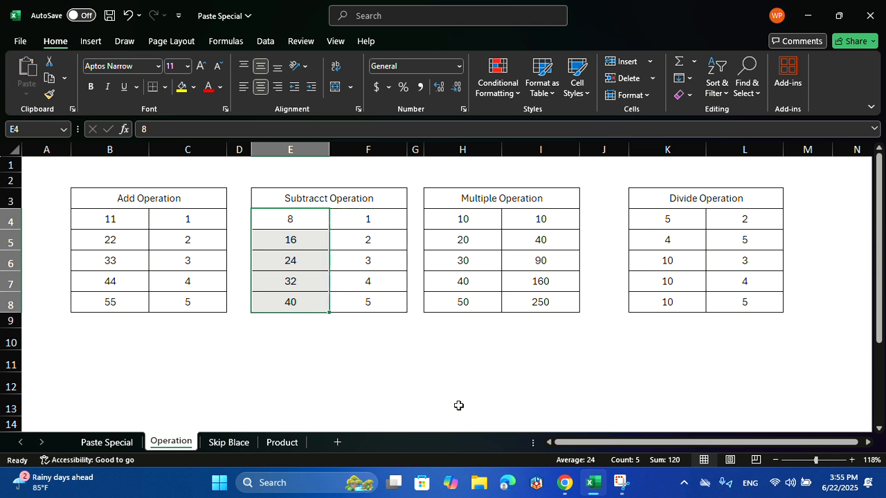
- Copy I4:I8 in the Multiple Operation table and multiply H4:H8 by those values using Paste Special with the Multiply operation
left_click(557, 222)
left_click_drag(557, 223, 546, 301)
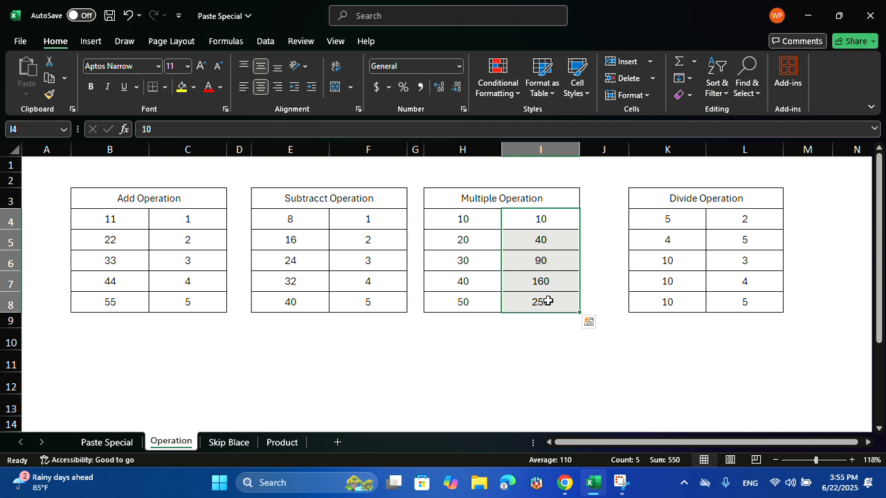
key("ctrl+c")
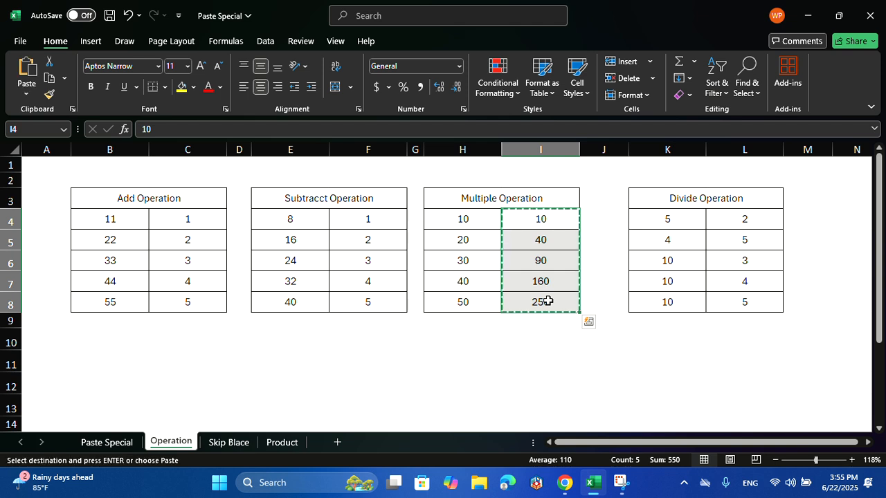
left_click_drag(465, 220, 463, 305)
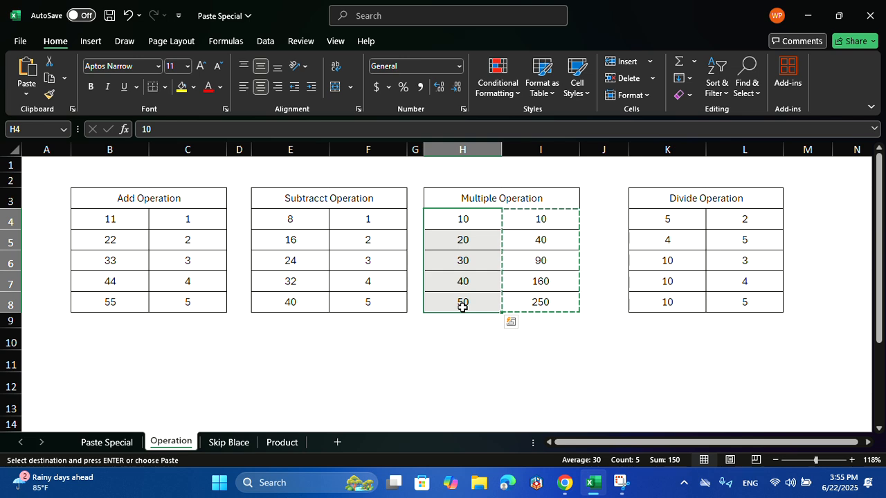
key("ctrl+alt+v")
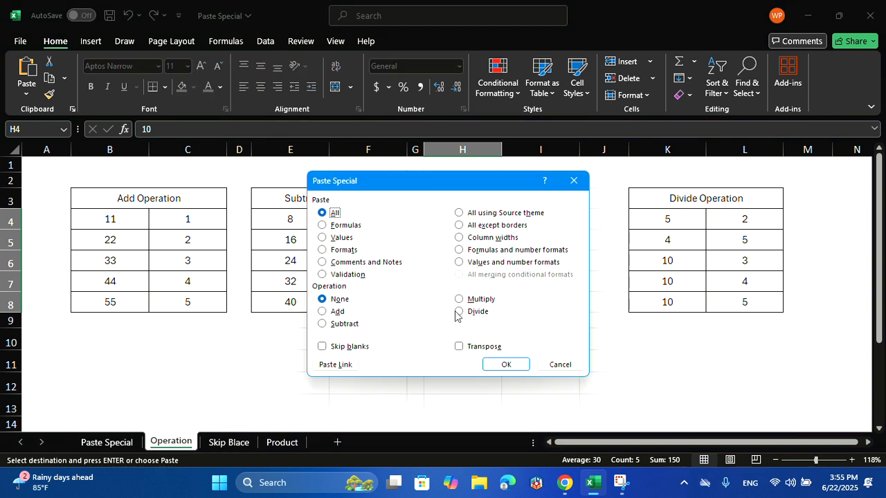
left_click(467, 299)
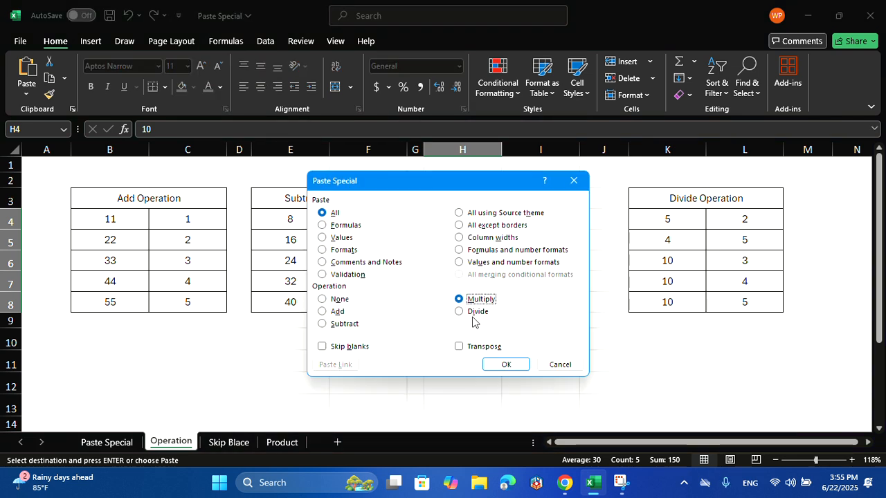
left_click(501, 365)
left_click(485, 339)
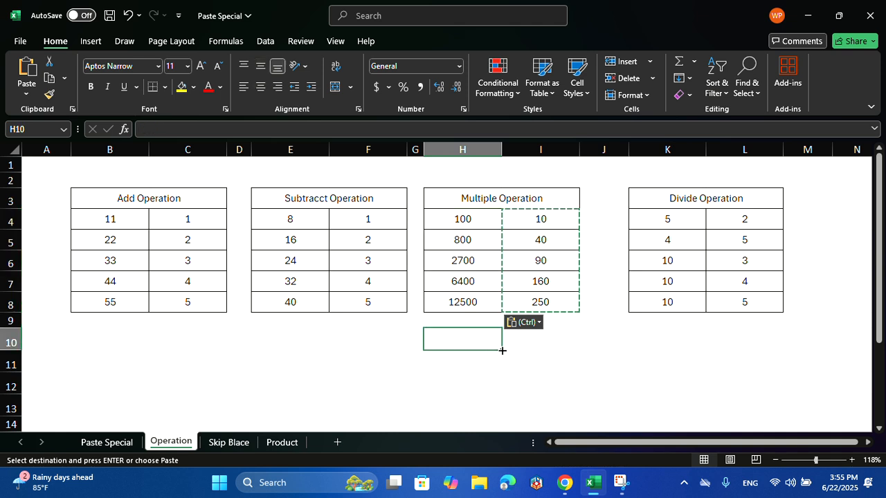
key("Escape")
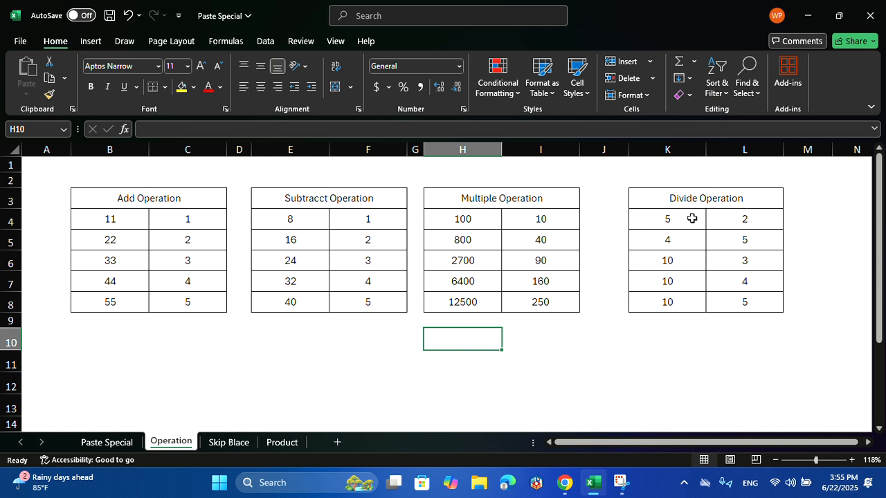
- Copy L4:L8 in the Divide Operation table and divide K4:K8 by those values using Paste Special with the Divide operation
left_click_drag(691, 219, 682, 303)
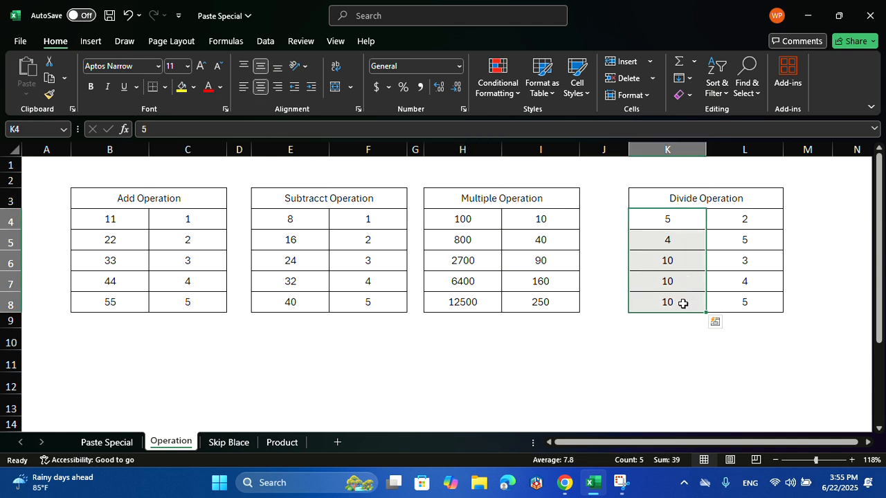
left_click_drag(753, 215, 750, 296)
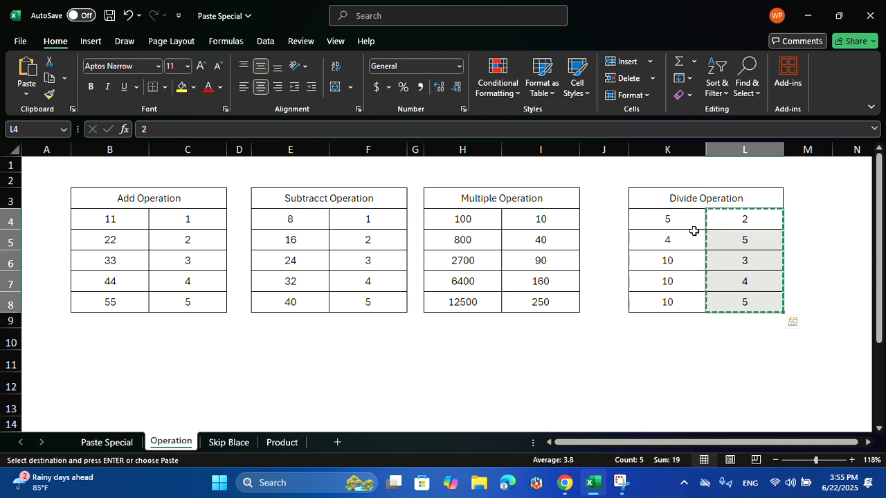
left_click_drag(691, 224, 693, 301)
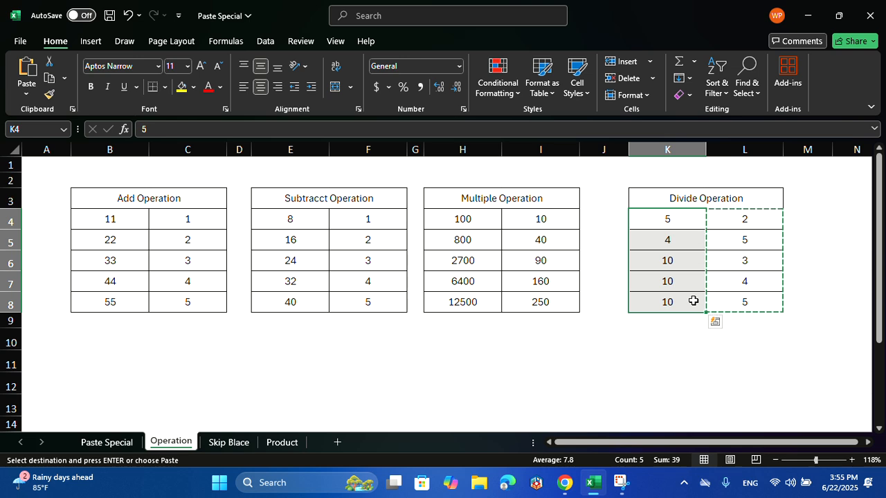
key("ctrl+alt+v")
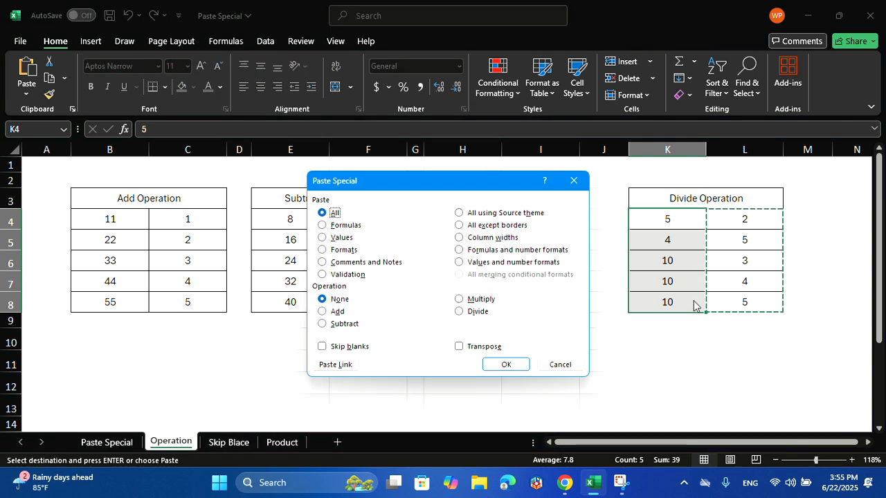
left_click(460, 313)
left_click(504, 364)
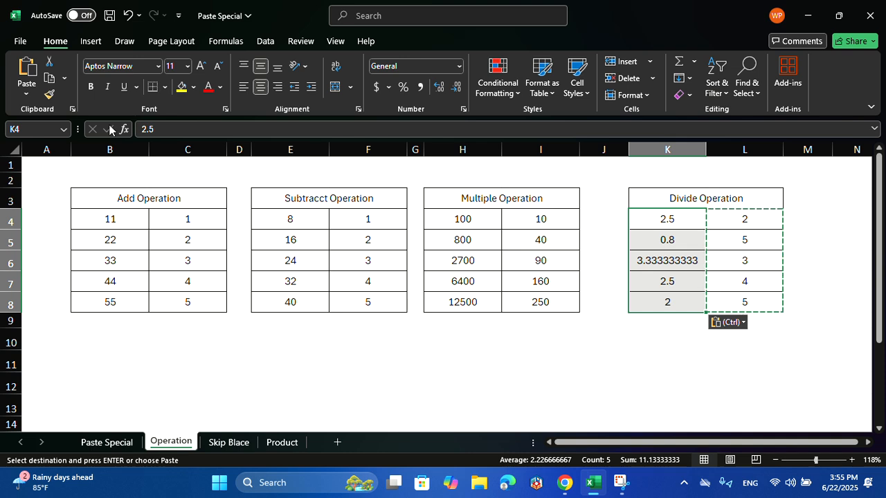
- Paste the copied L4:L8 cells over K4:K8 using Paste Special with All and operation None
left_click(26, 93)
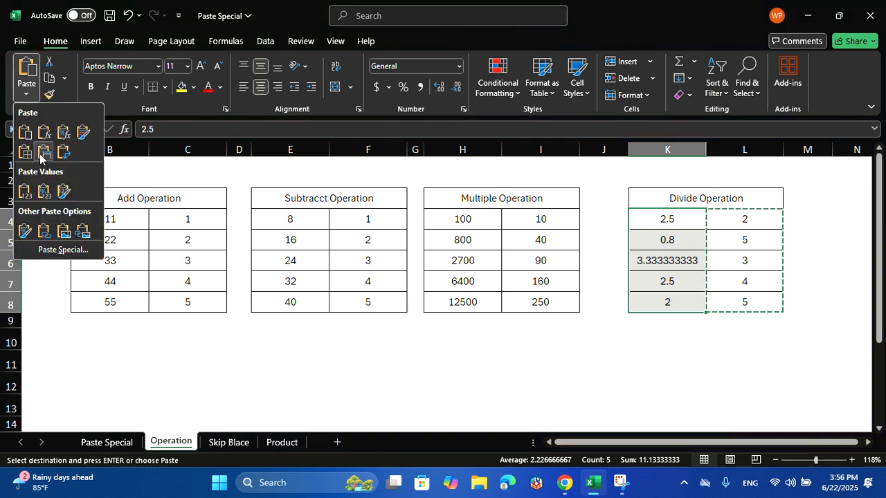
left_click(52, 250)
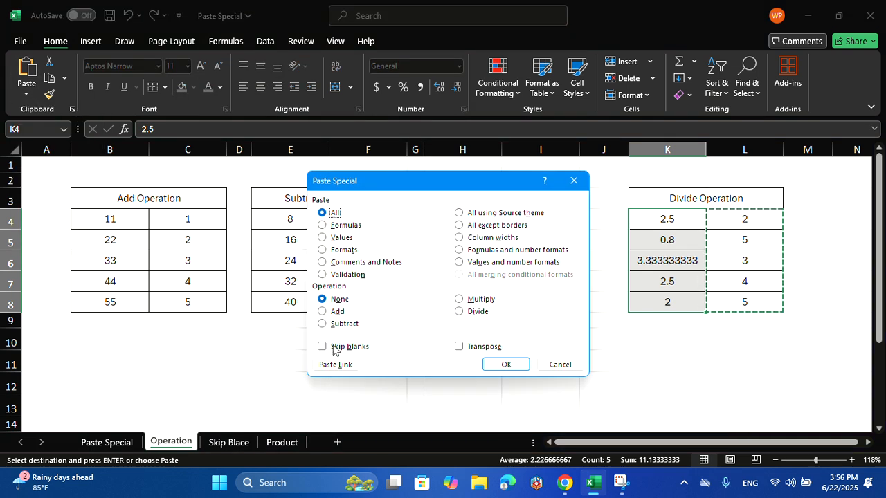
left_click(507, 364)
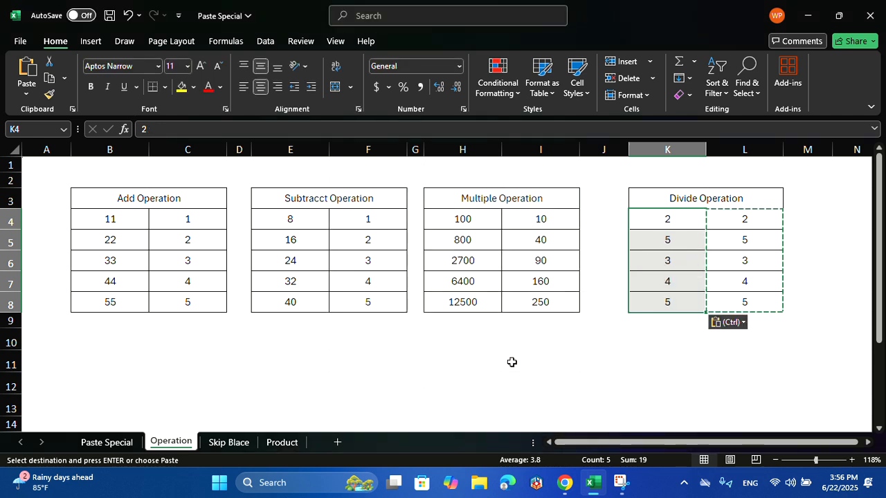